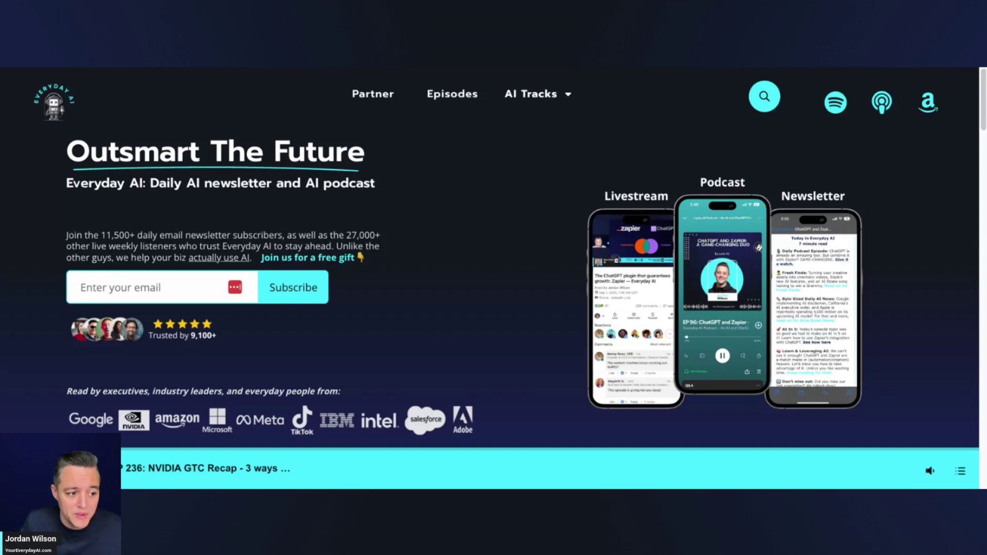
Scroll through the NVIDIA GTC Recap deck's 18 pages, return to Page 1, and bring up Share
{"action": "key", "text": "ctrl+Tab"}
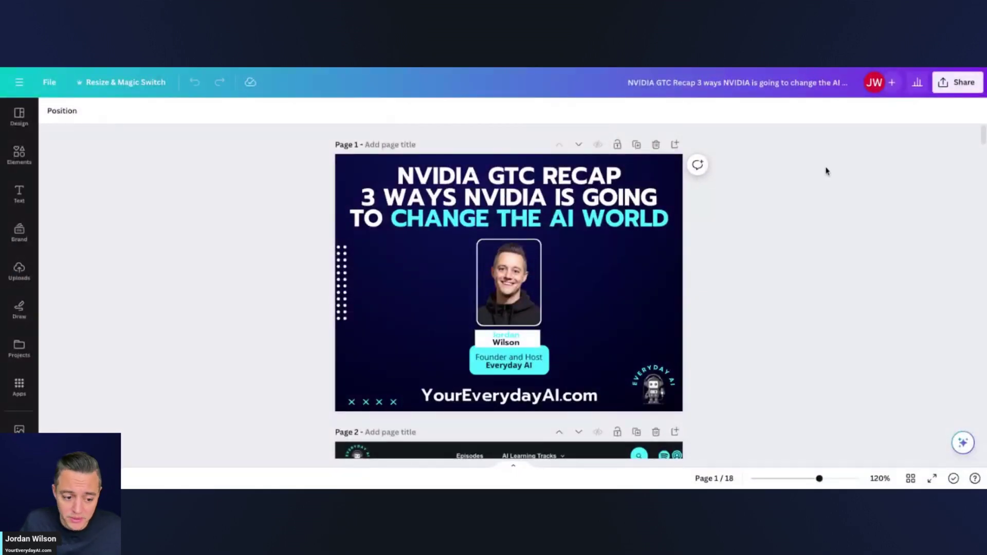
{"action": "scroll", "coordinate": [607, 237], "scroll_direction": "down", "scroll_amount": 10}
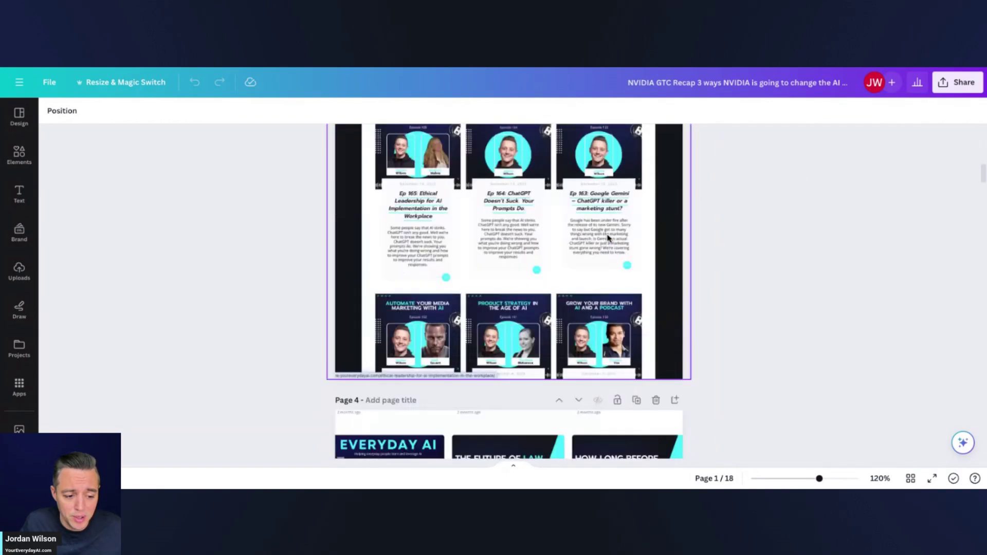
{"action": "scroll", "coordinate": [607, 238], "scroll_direction": "down", "scroll_amount": 20}
{"action": "scroll", "coordinate": [612, 255], "scroll_direction": "up", "scroll_amount": 20}
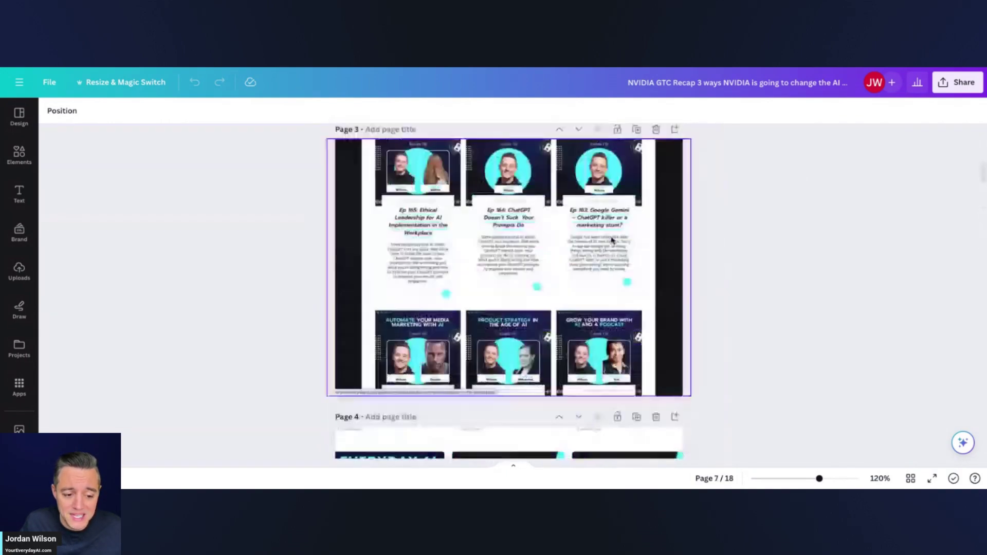
{"action": "scroll", "coordinate": [615, 237], "scroll_direction": "up", "scroll_amount": 10}
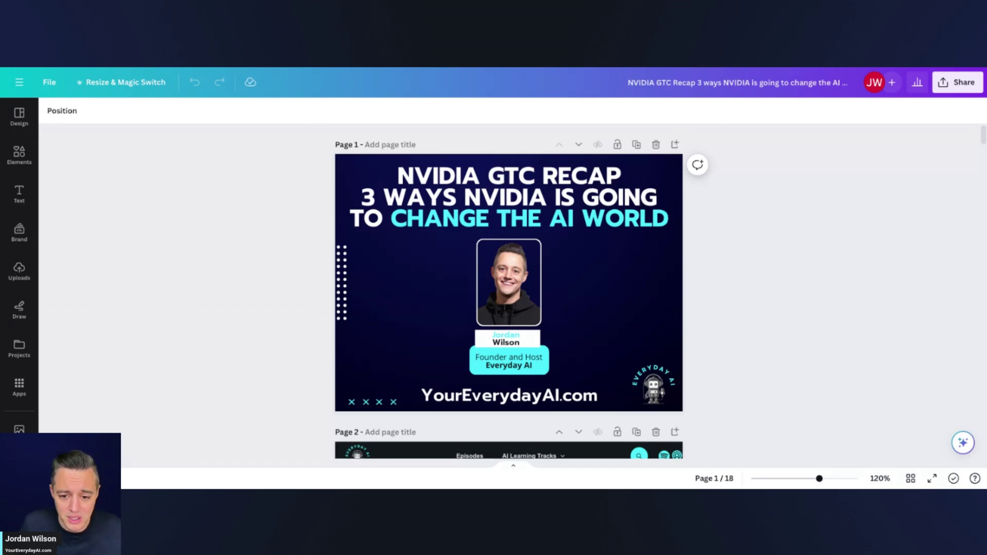
{"action": "scroll", "coordinate": [509, 291], "scroll_direction": "down", "scroll_amount": 20}
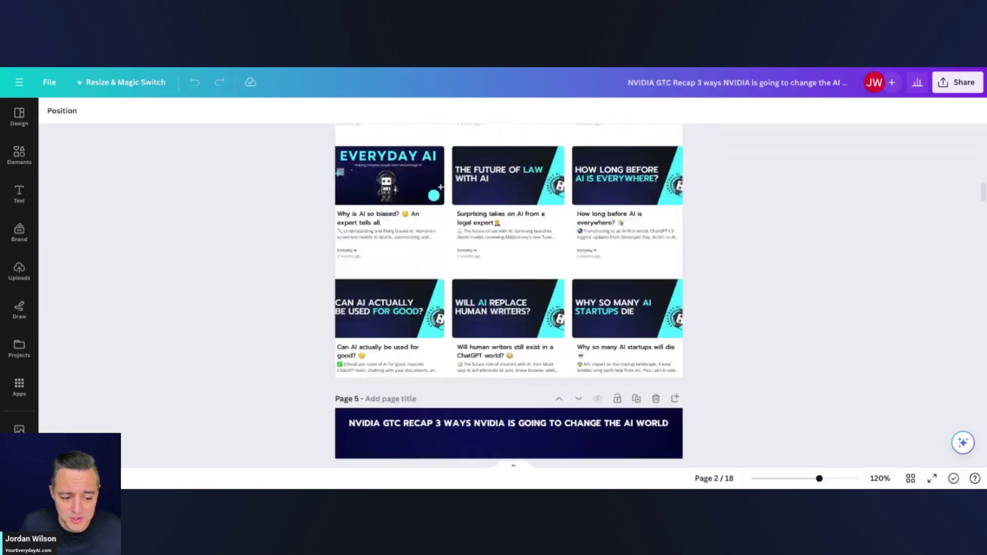
{"action": "scroll", "coordinate": [509, 292], "scroll_direction": "down", "scroll_amount": 20}
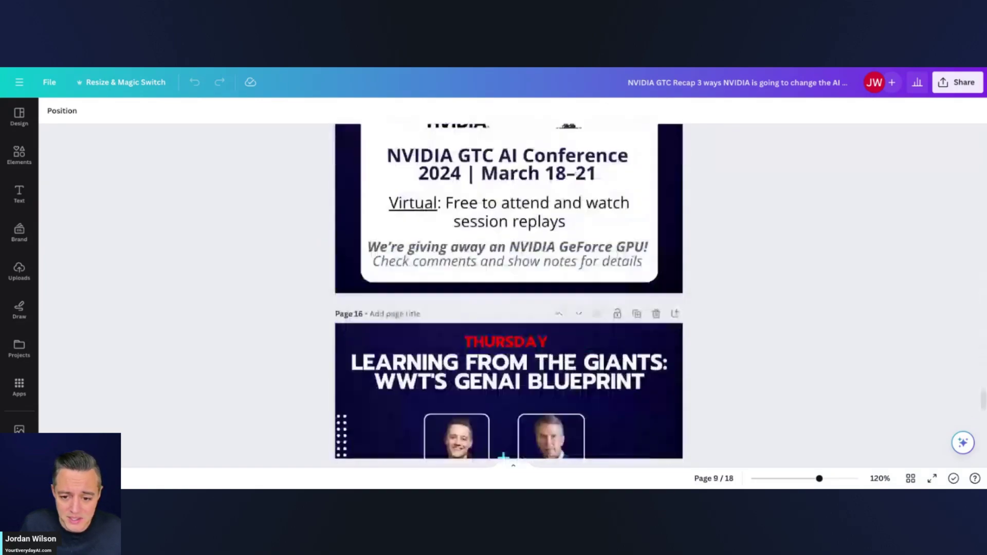
{"action": "scroll", "coordinate": [508, 291], "scroll_direction": "up", "scroll_amount": 20}
{"action": "left_click", "coordinate": [960, 86]}
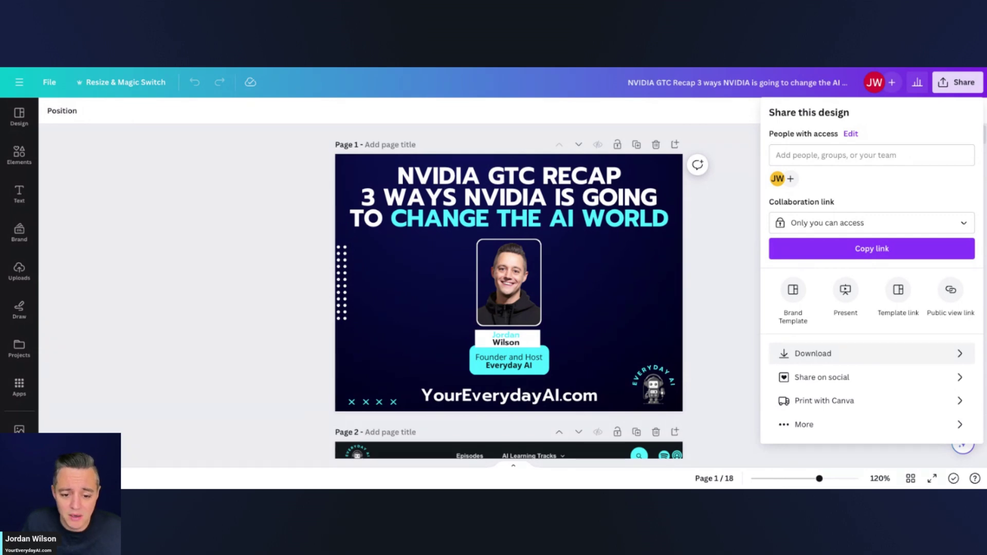
Export all 18 pages from Share > Download as PDF Standard with Flatten PDF ticked
{"action": "left_click", "coordinate": [869, 355]}
{"action": "left_click", "coordinate": [867, 162]}
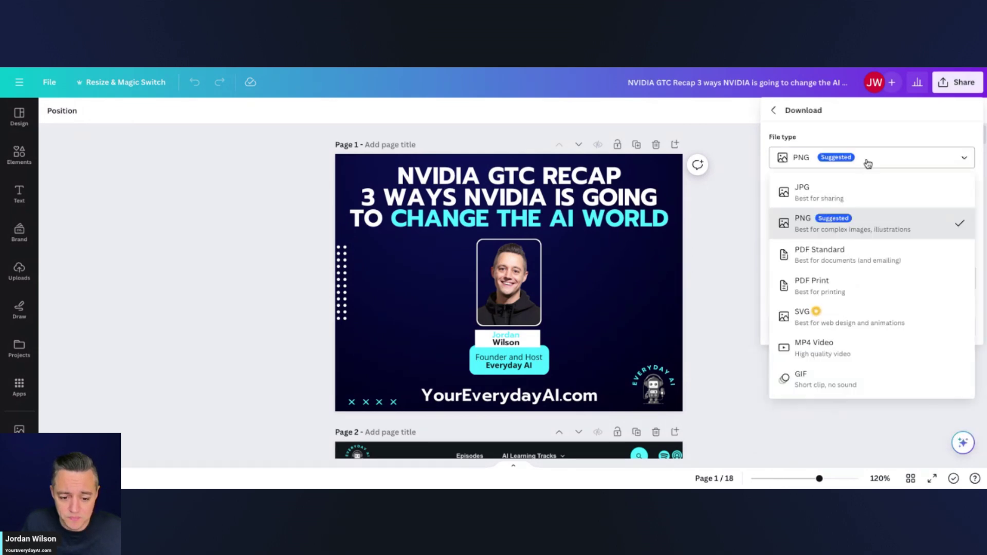
{"action": "left_click", "coordinate": [846, 259]}
{"action": "mouse_move", "coordinate": [833, 176]}
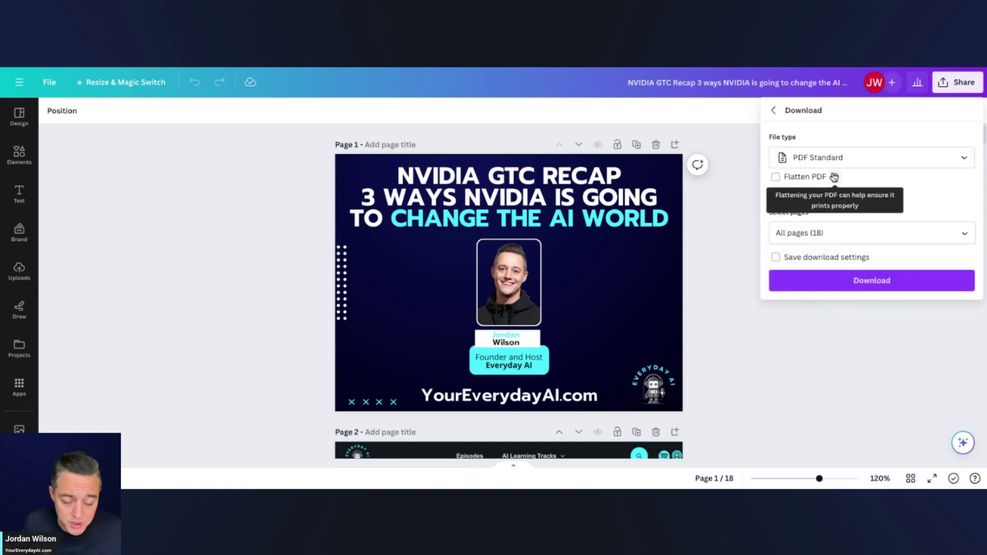
{"action": "left_click", "coordinate": [820, 178]}
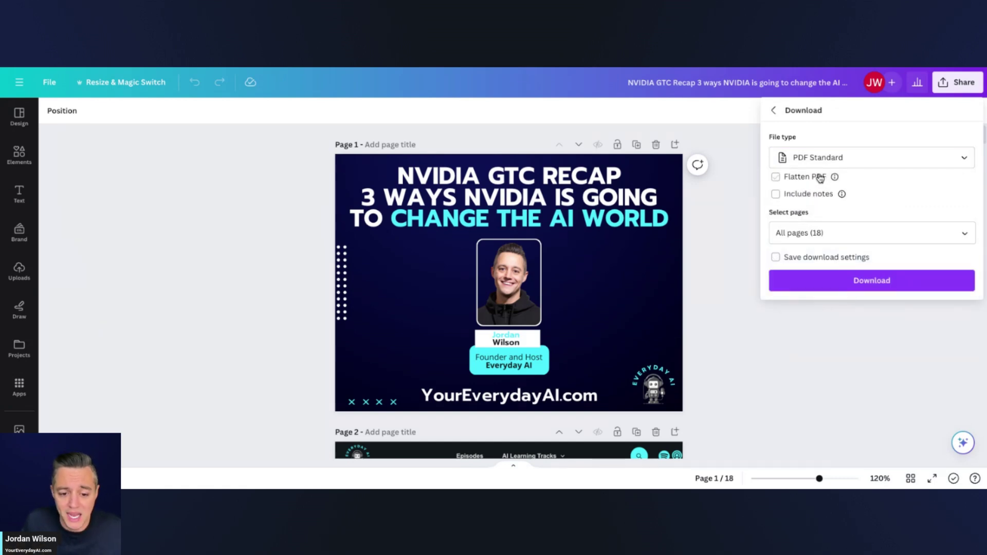
{"action": "mouse_move", "coordinate": [837, 179]}
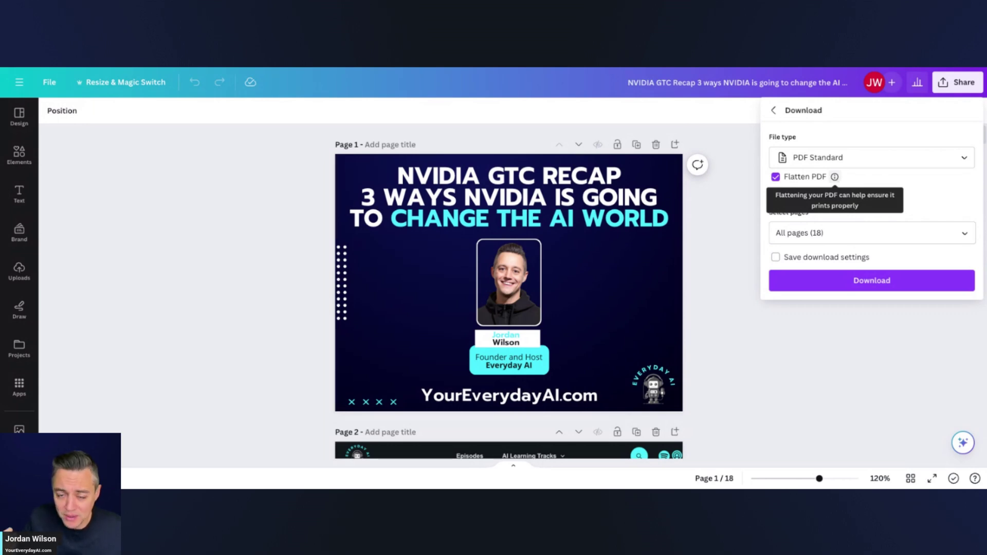
{"action": "left_click", "coordinate": [866, 276]}
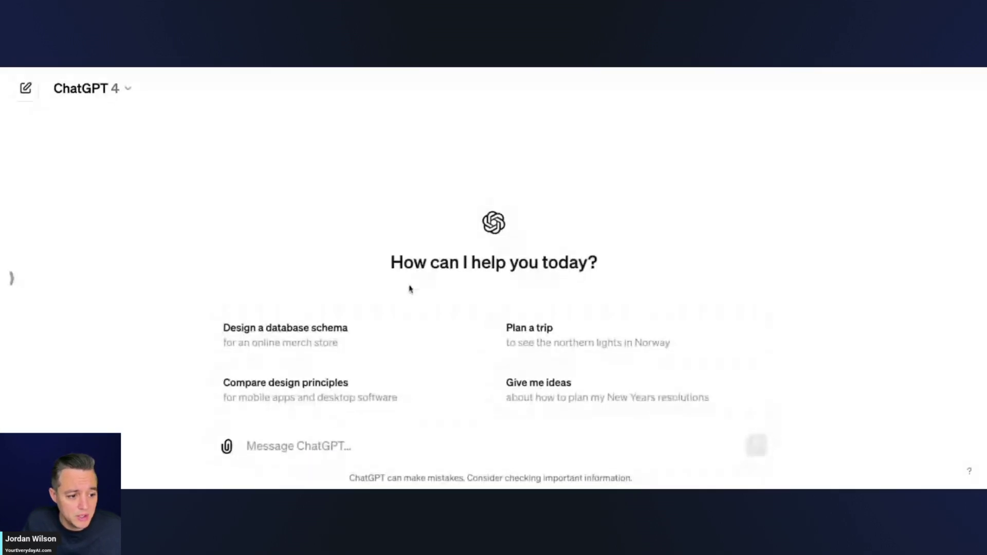
Send ChatGPT 'please summarize this PDF' with the GTC Recap PDF attached, copying the prompt for reuse
{"action": "left_click", "coordinate": [476, 449]}
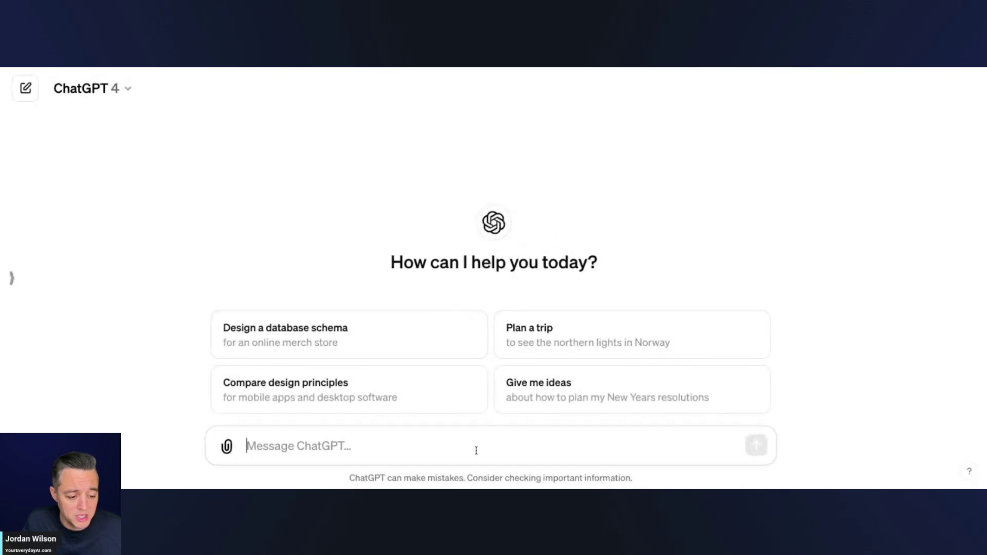
{"action": "type", "text": "please su"}
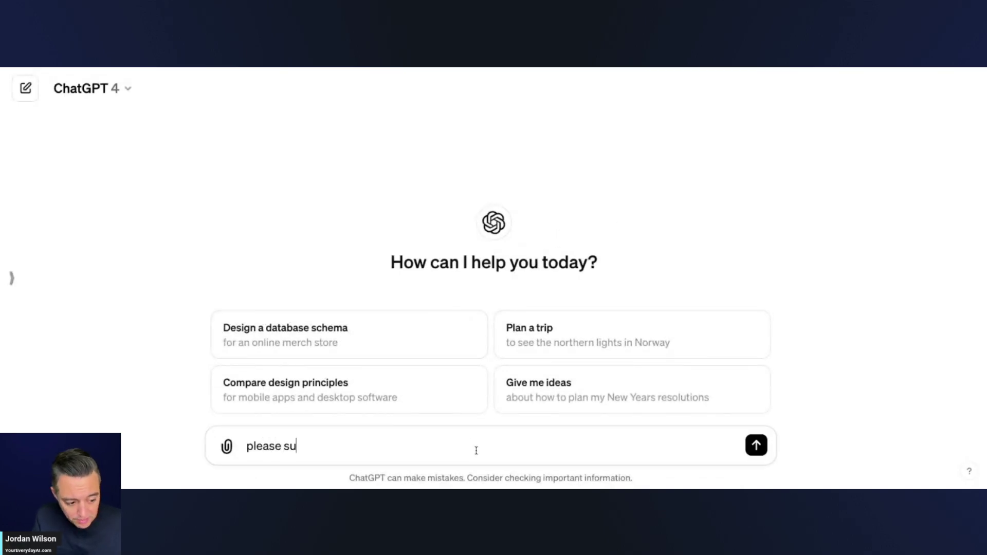
{"action": "type", "text": "mmarize this PDF"}
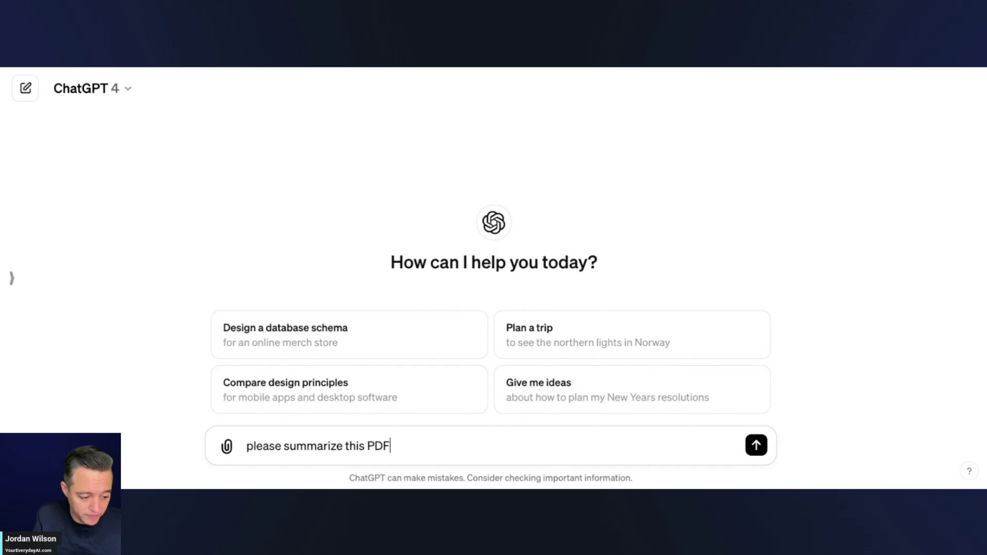
{"action": "key", "text": "ctrl+a"}
{"action": "key", "text": "ctrl+c"}
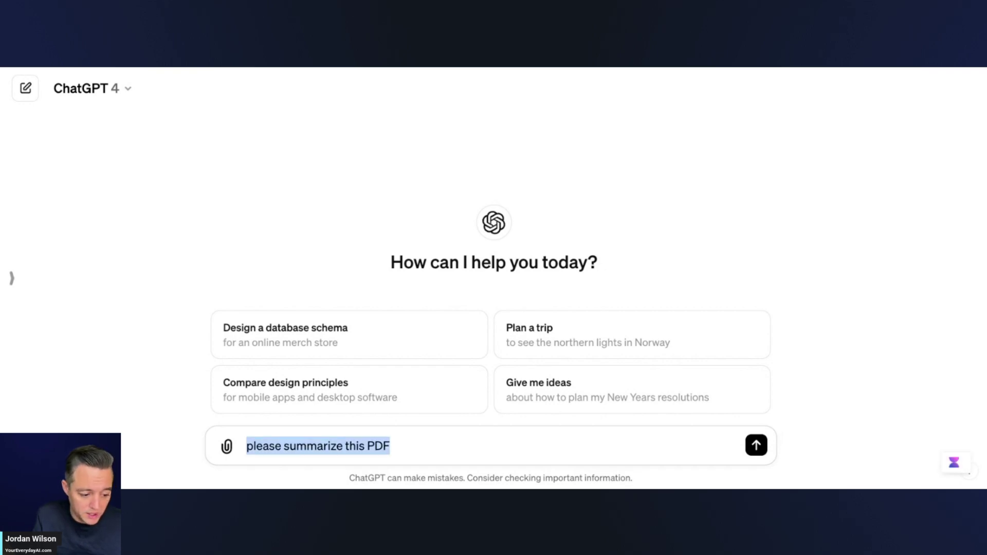
{"action": "left_click", "coordinate": [423, 445]}
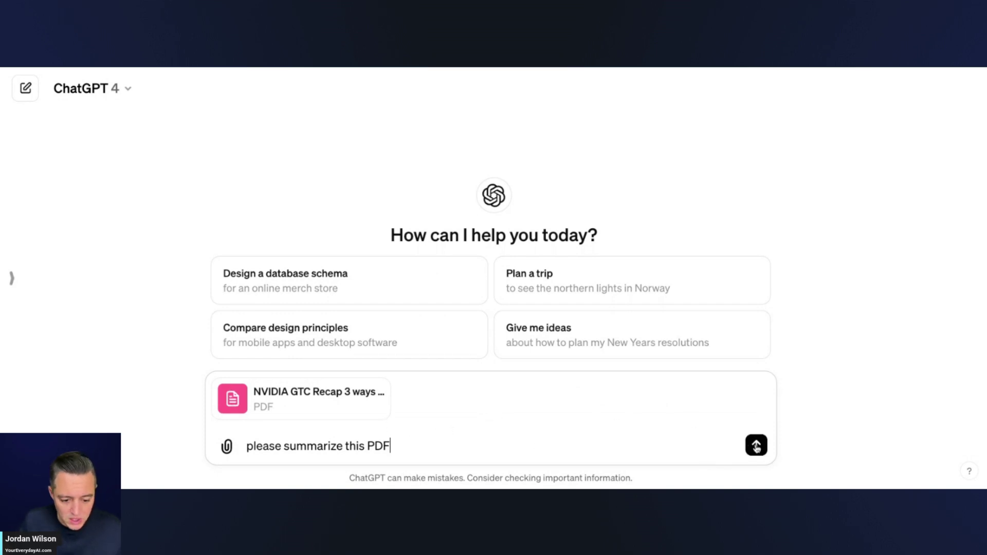
{"action": "left_click", "coordinate": [757, 445]}
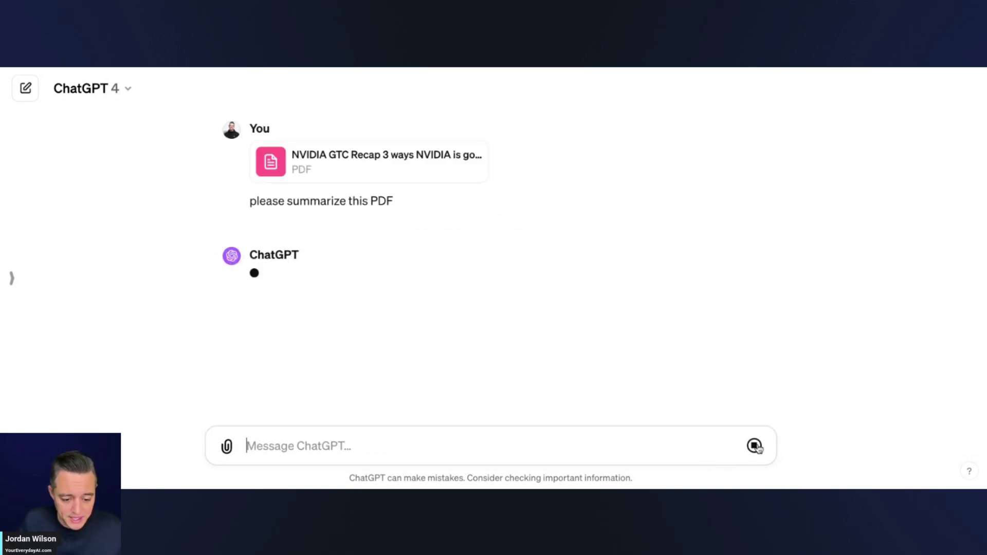
{"action": "left_click", "coordinate": [480, 67]}
Paste 'please summarize this PDF' into Claude, attach the GTC Recap PDF, and send it
{"action": "key", "text": "ctrl+v"}
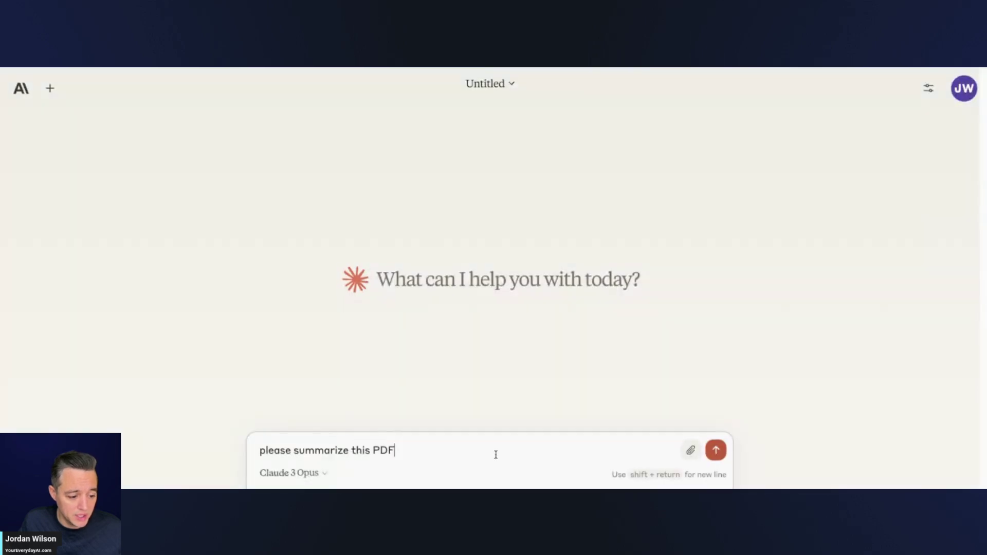
{"action": "left_click", "coordinate": [690, 451]}
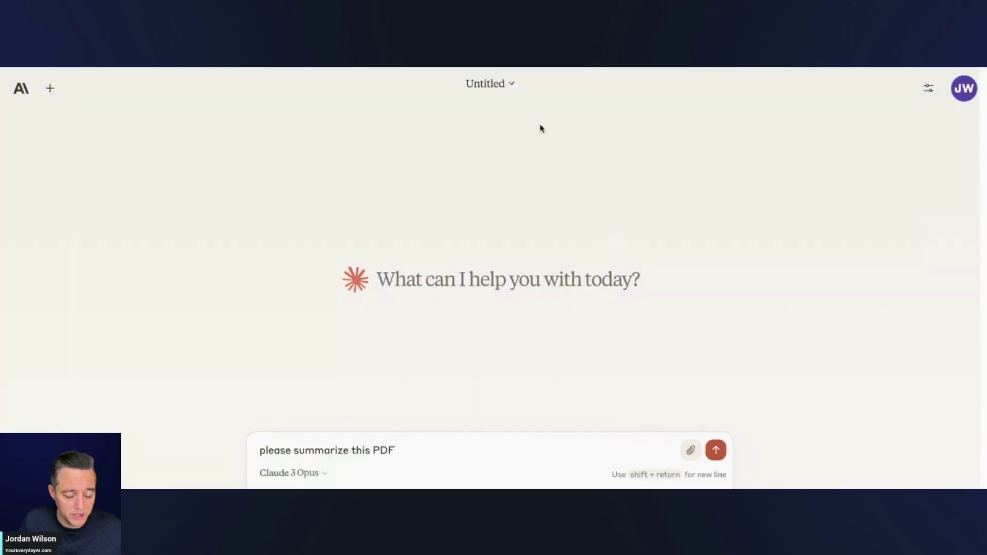
{"action": "left_click", "coordinate": [693, 450]}
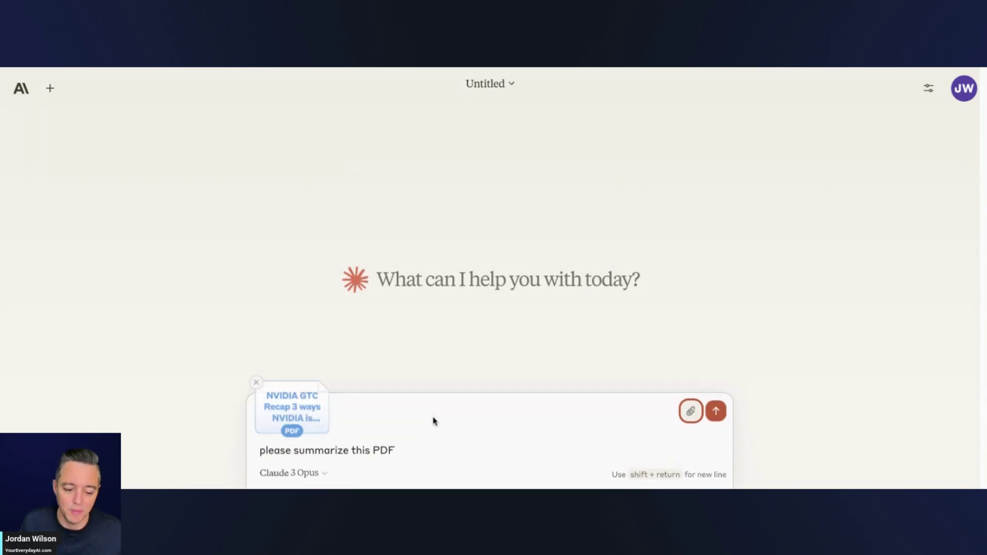
{"action": "left_click", "coordinate": [716, 412]}
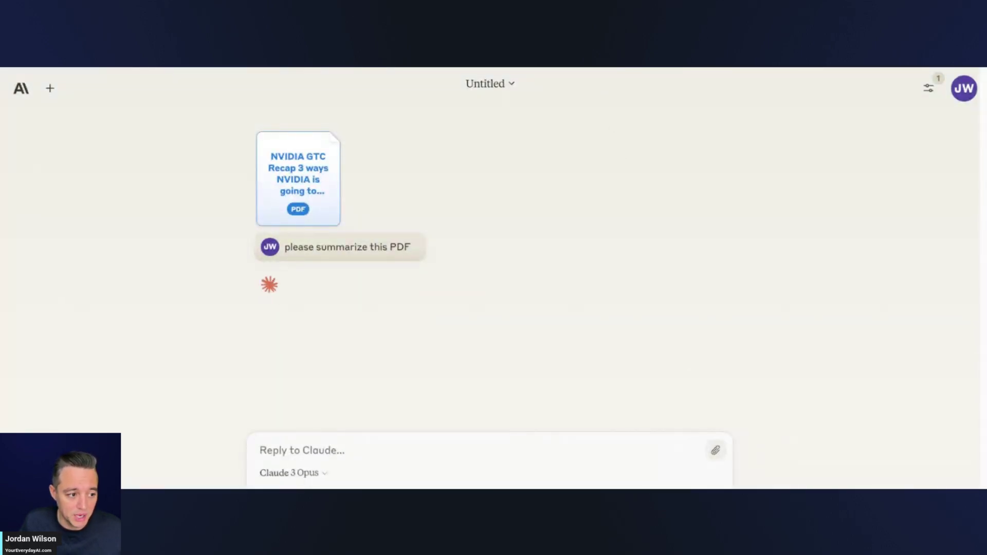
{"action": "key", "text": "ctrl+Tab"}
{"action": "triple_click", "coordinate": [402, 274]}
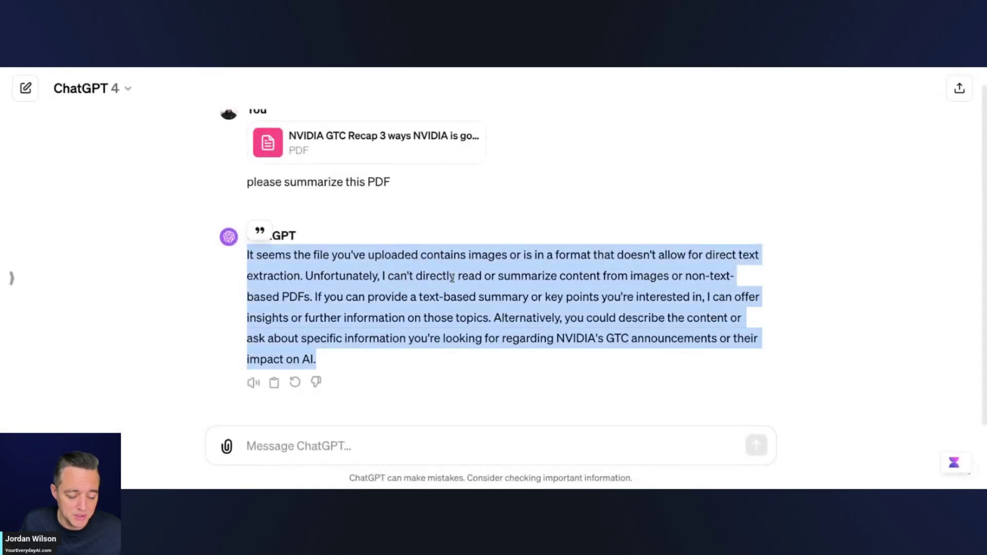
{"action": "left_click_drag", "start_coordinate": [523, 359], "coordinate": [641, 362]}
{"action": "left_click", "coordinate": [582, 340]}
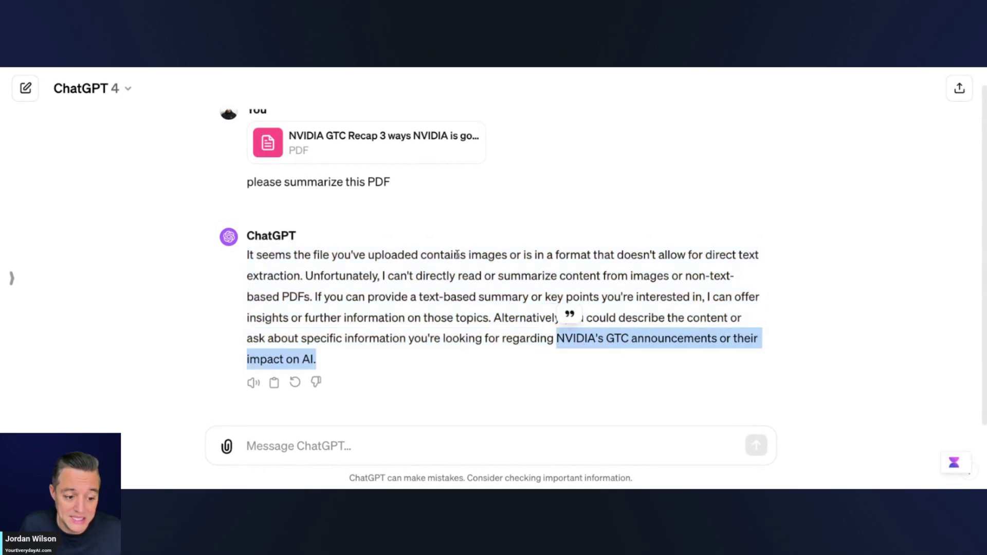
{"action": "left_click_drag", "start_coordinate": [454, 256], "coordinate": [625, 273]}
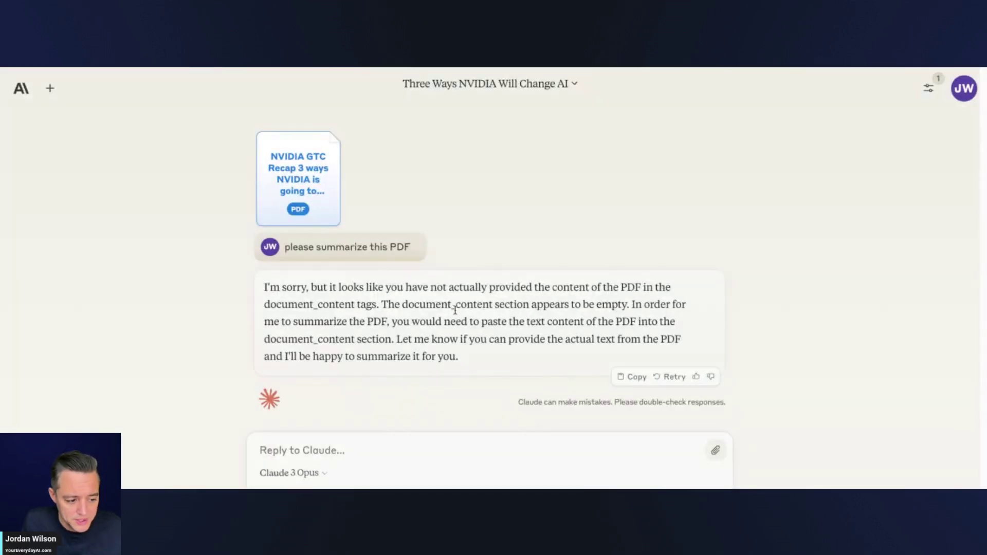
{"action": "triple_click", "coordinate": [456, 311]}
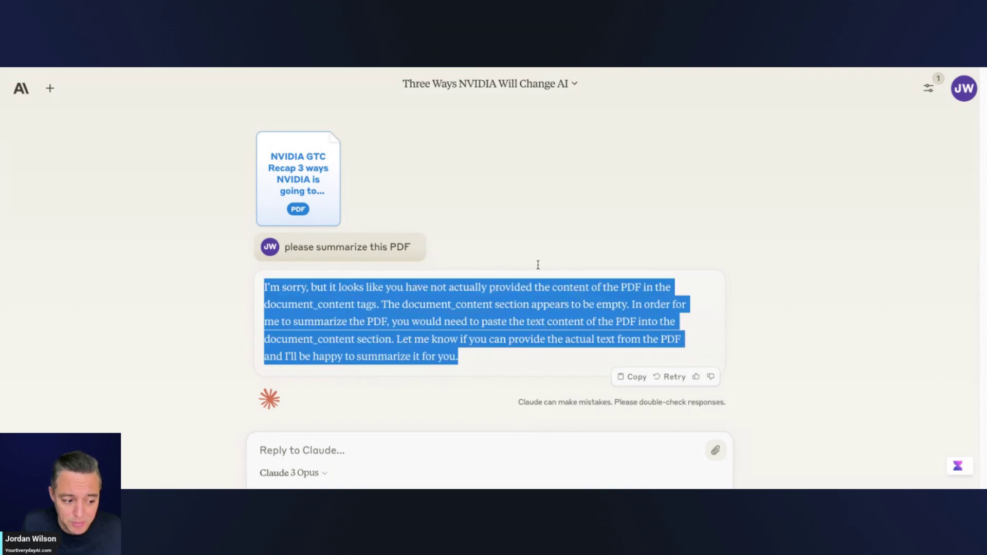
{"action": "left_click", "coordinate": [546, 245]}
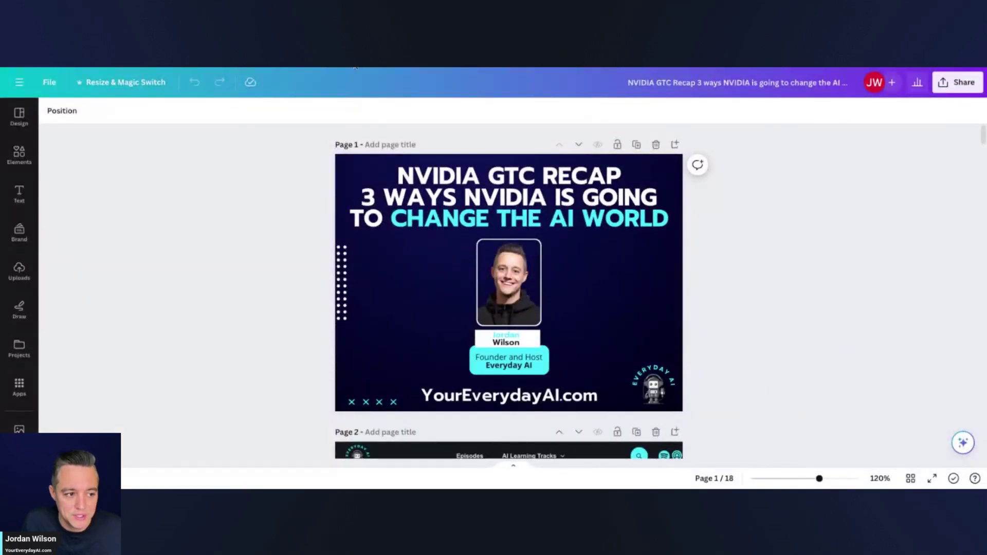
Export all 18 deck pages from Share > Download as a PDF Print file
{"action": "left_click", "coordinate": [957, 92]}
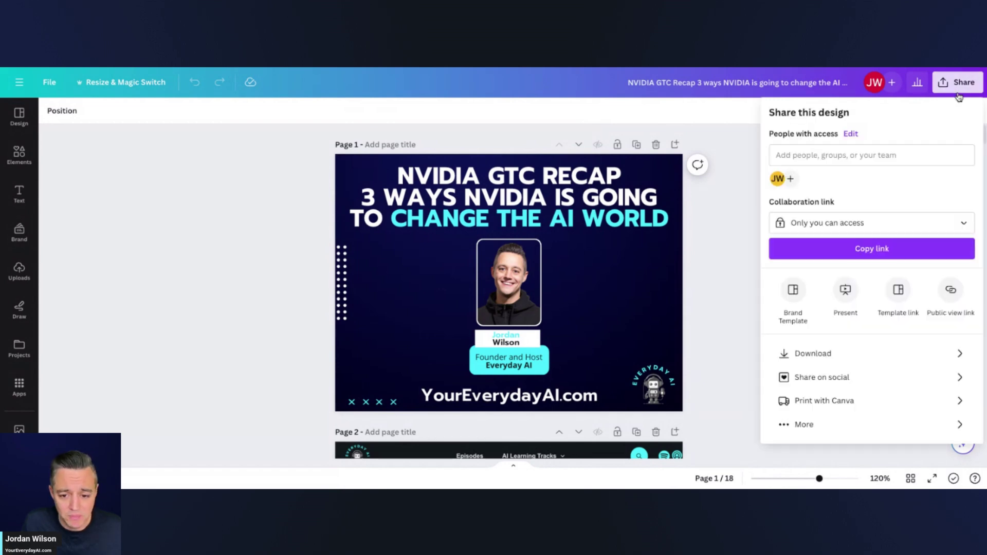
{"action": "left_click", "coordinate": [864, 353]}
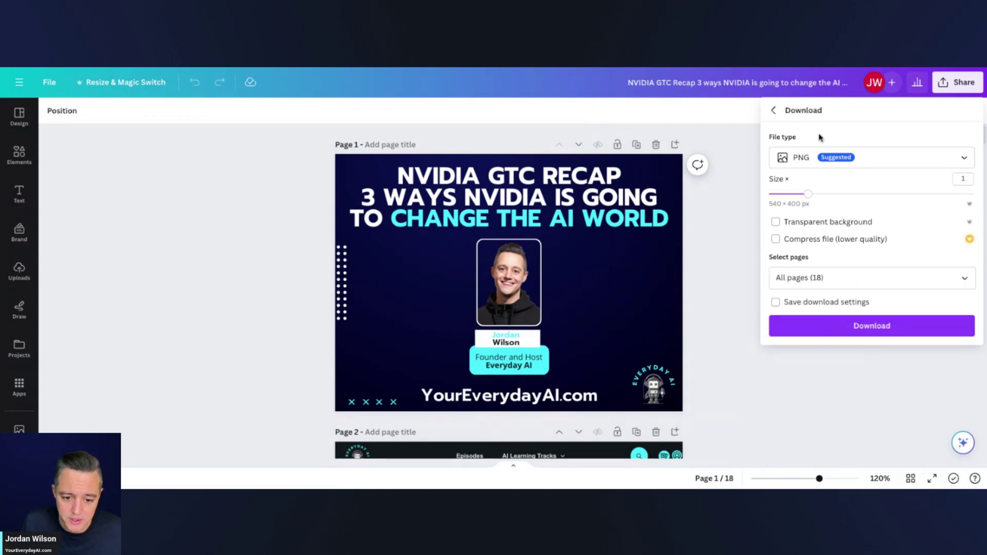
{"action": "left_click", "coordinate": [818, 157]}
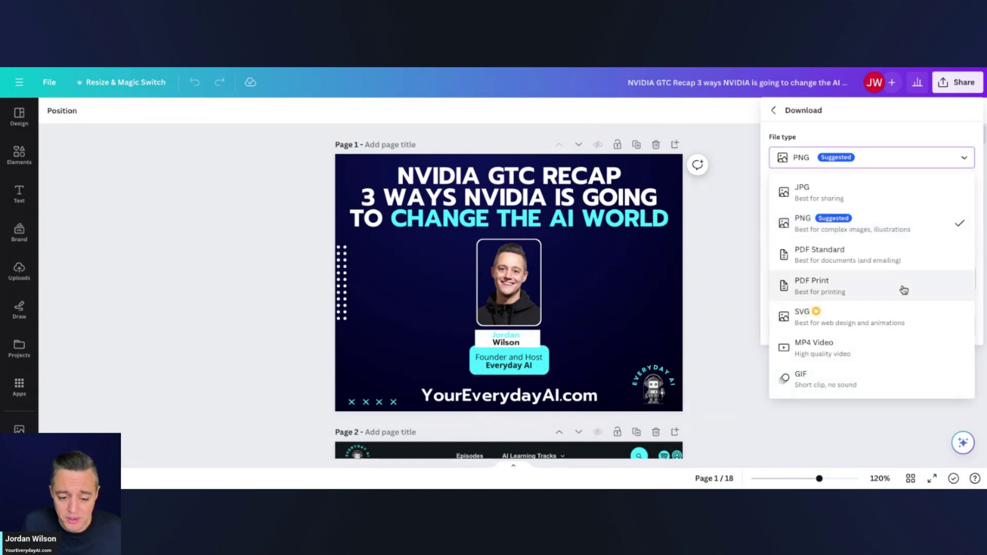
{"action": "left_click", "coordinate": [903, 290]}
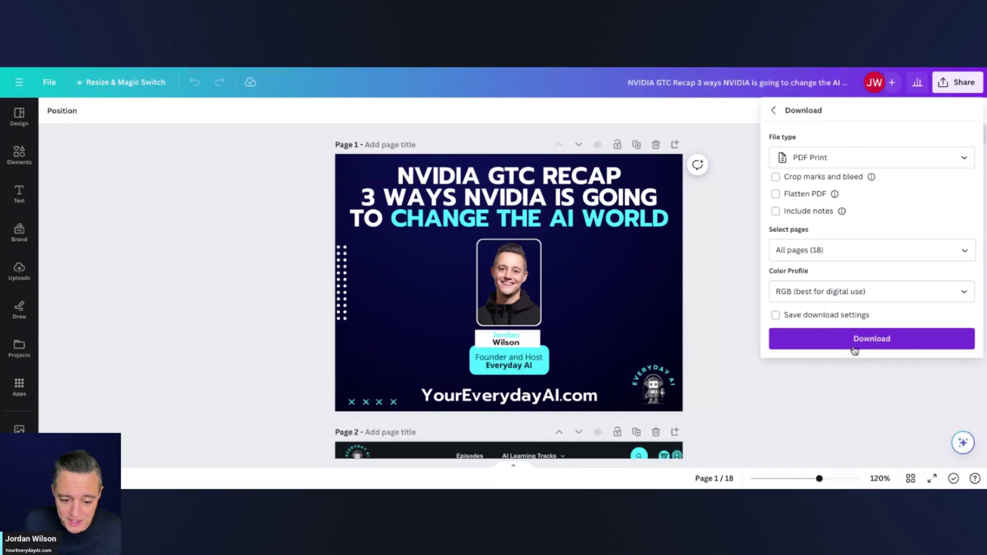
{"action": "left_click", "coordinate": [863, 346]}
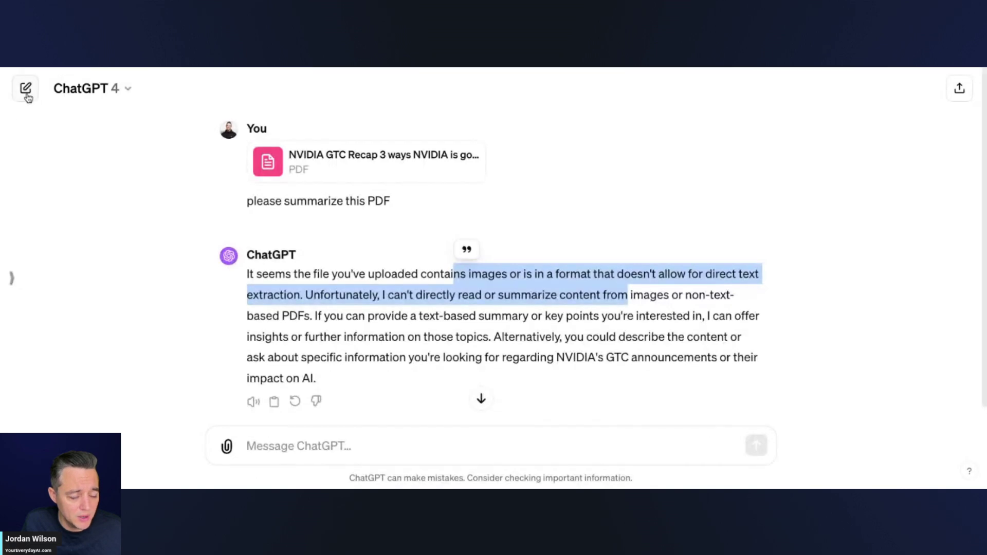
In a new ChatGPT chat, send 'please summarize this PDF' with the re-exported recap PDF
{"action": "left_click", "coordinate": [27, 92]}
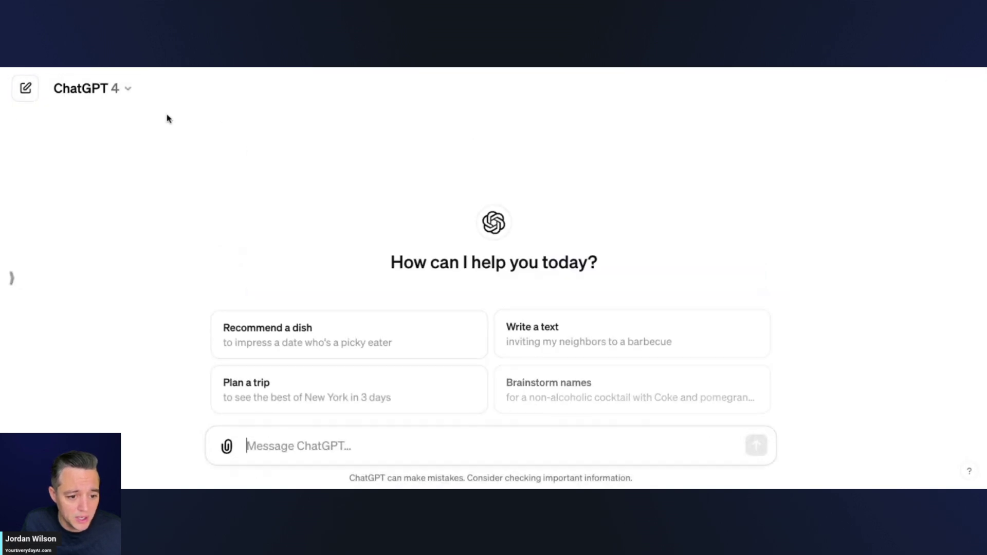
{"action": "left_click", "coordinate": [398, 445]}
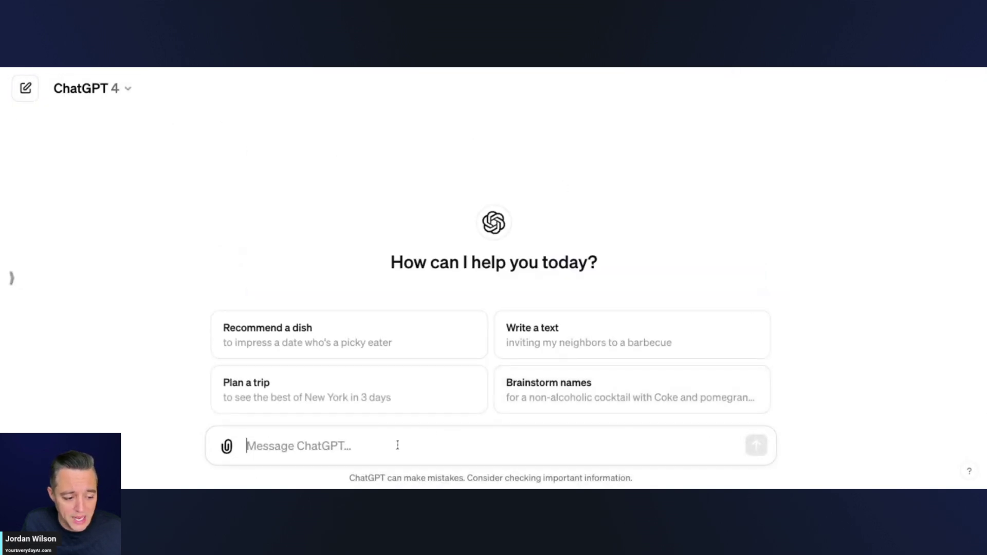
{"action": "key", "text": "ctrl+v"}
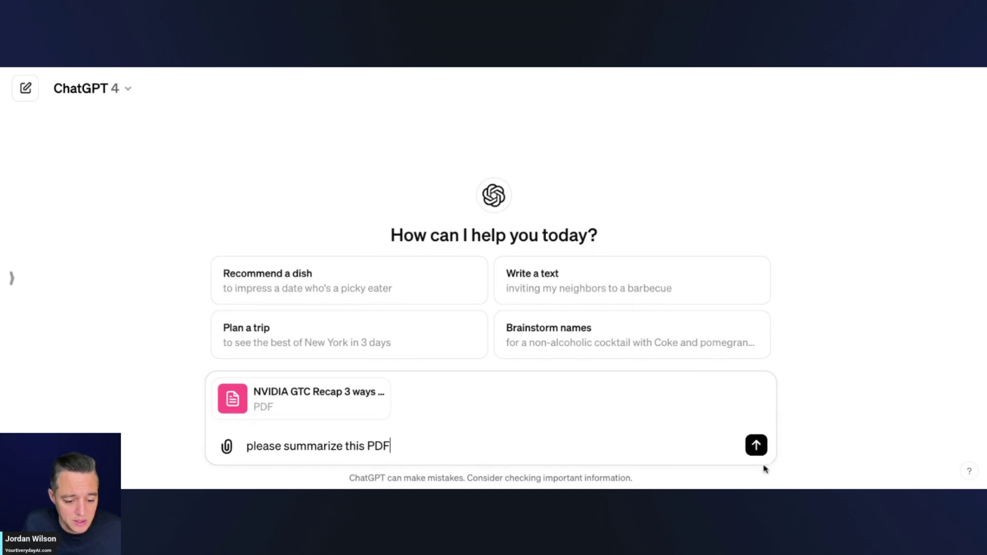
{"action": "left_click", "coordinate": [755, 446]}
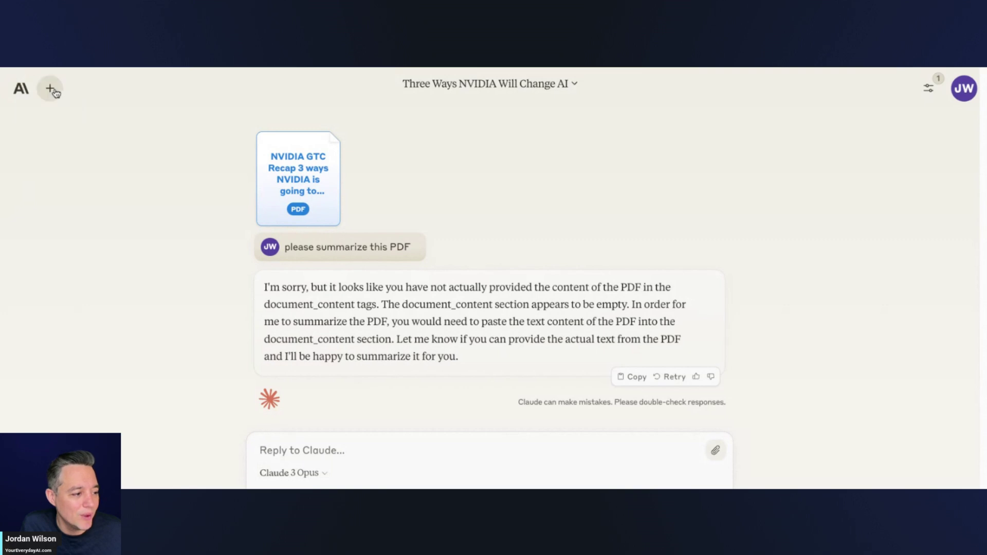
In a new Claude chat, paste the summarize prompt, attach the recap PDF, and send it
{"action": "left_click", "coordinate": [50, 88]}
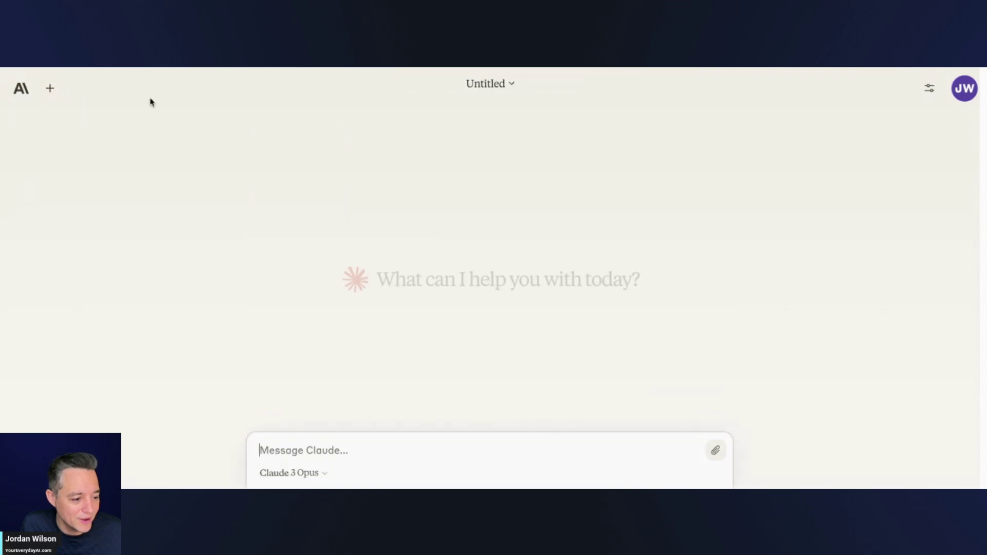
{"action": "type", "text": "please summarize this PDF"}
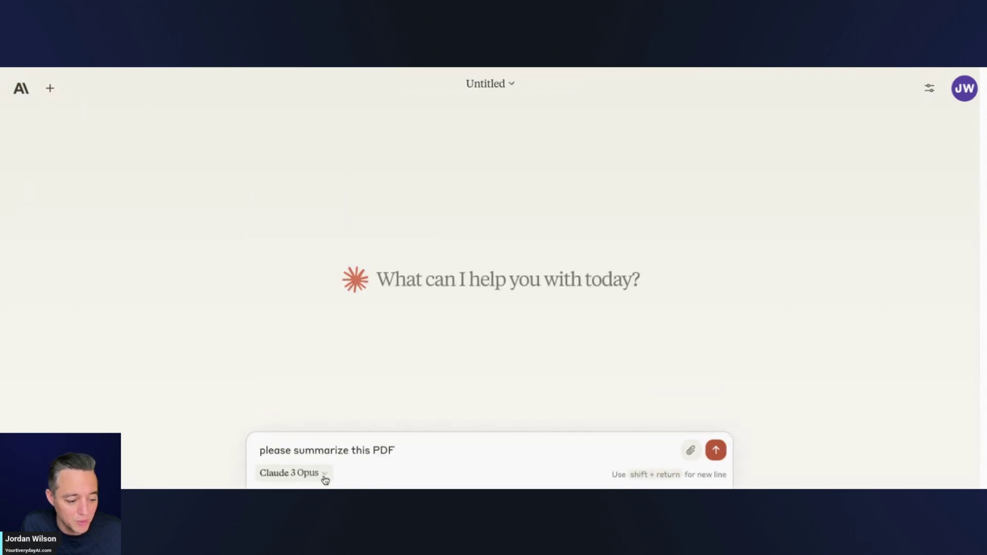
{"action": "left_click", "coordinate": [688, 452]}
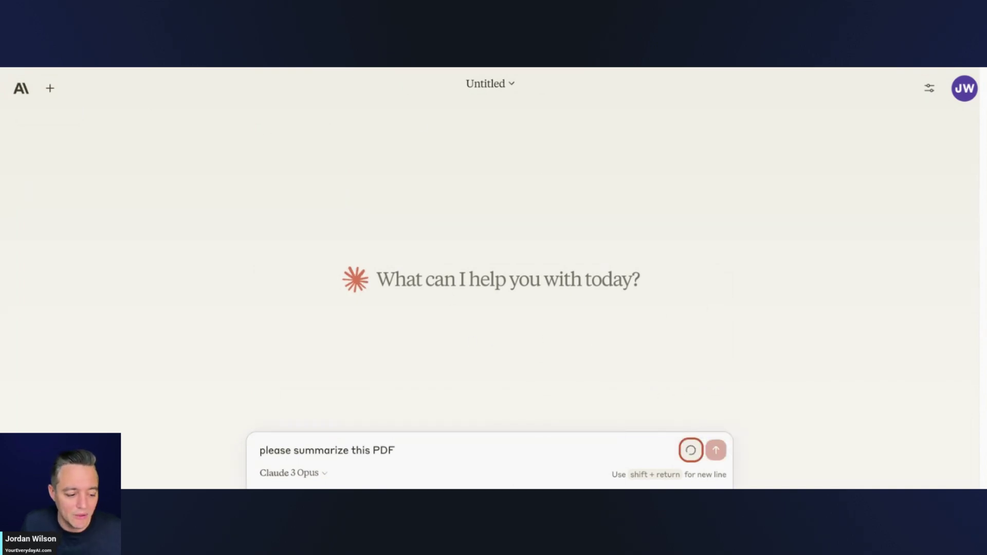
{"action": "left_click", "coordinate": [714, 411]}
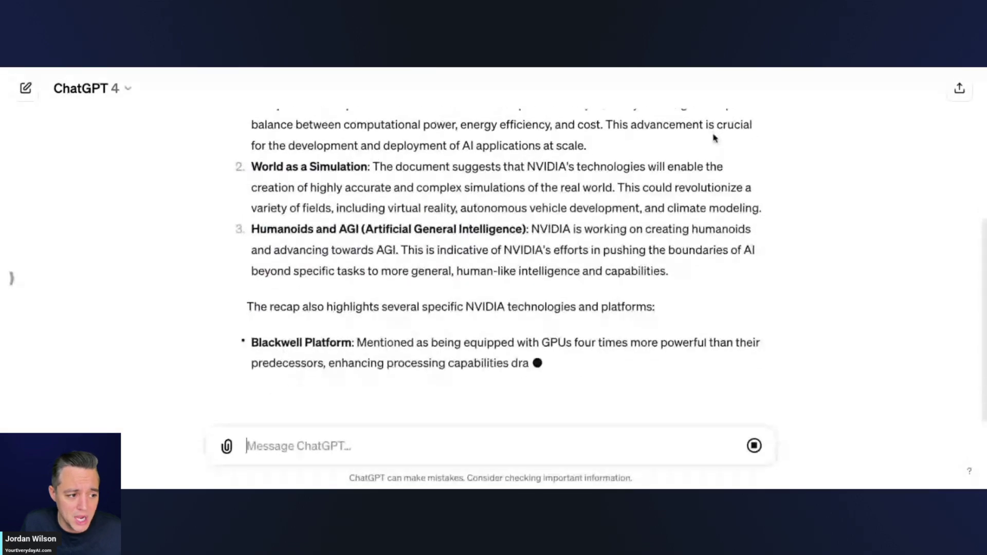
Read the start of ChatGPT's streamed summary, highlighting and then clearing the PDF title sentence
{"action": "scroll", "coordinate": [667, 244], "scroll_direction": "up", "scroll_amount": 5}
{"action": "scroll", "coordinate": [668, 293], "scroll_direction": "down", "scroll_amount": 6}
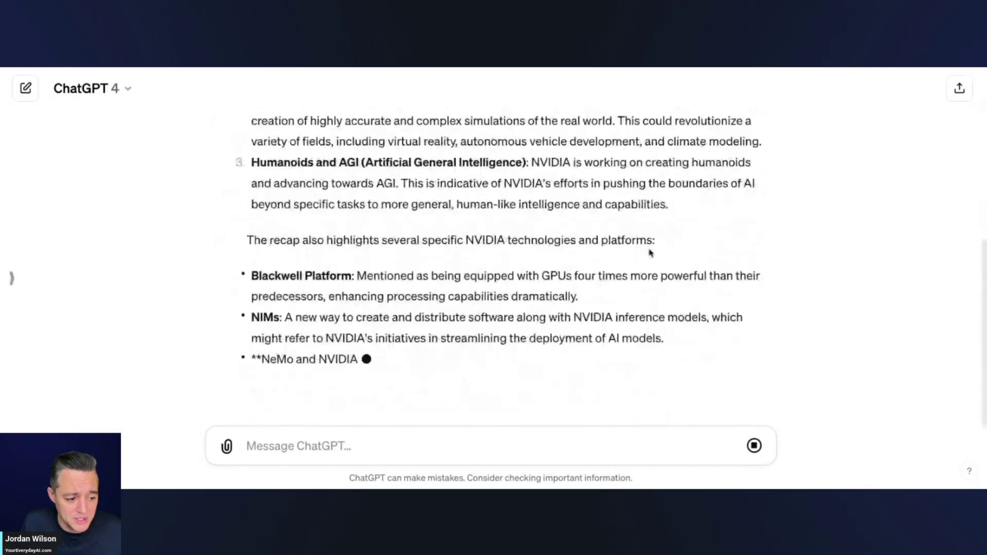
{"action": "scroll", "coordinate": [638, 255], "scroll_direction": "up", "scroll_amount": 10}
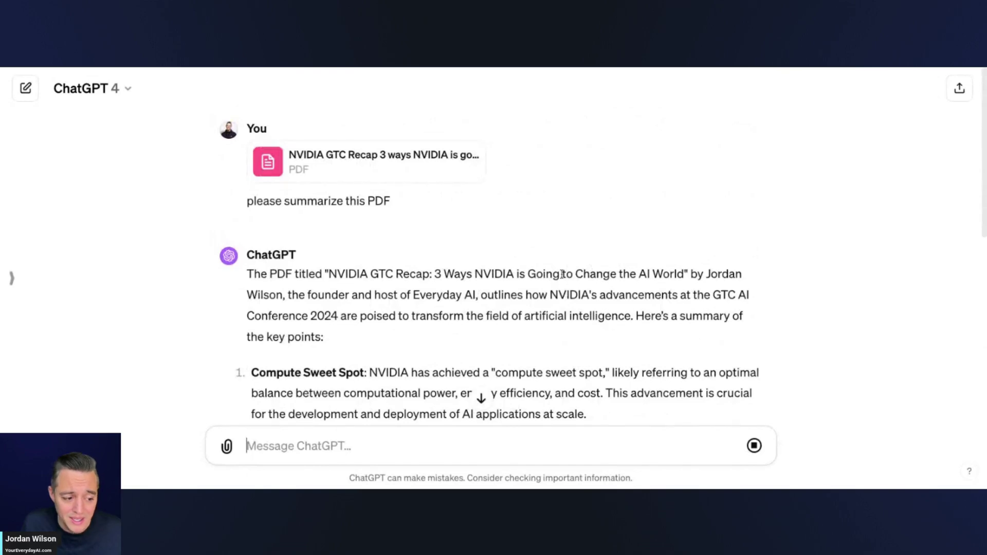
{"action": "scroll", "coordinate": [562, 274], "scroll_direction": "down", "scroll_amount": 2}
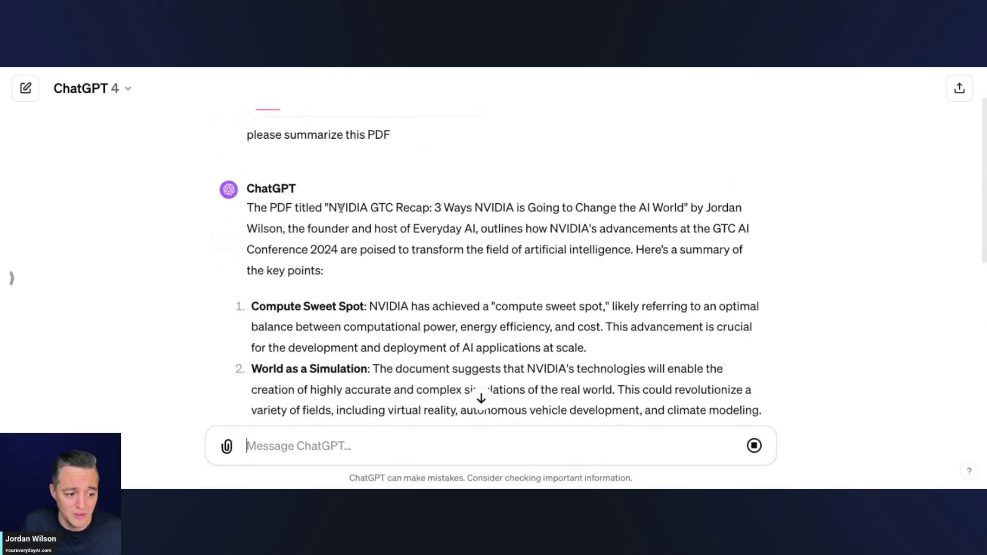
{"action": "left_click_drag", "start_coordinate": [328, 208], "coordinate": [498, 283]}
{"action": "left_click", "coordinate": [467, 251]}
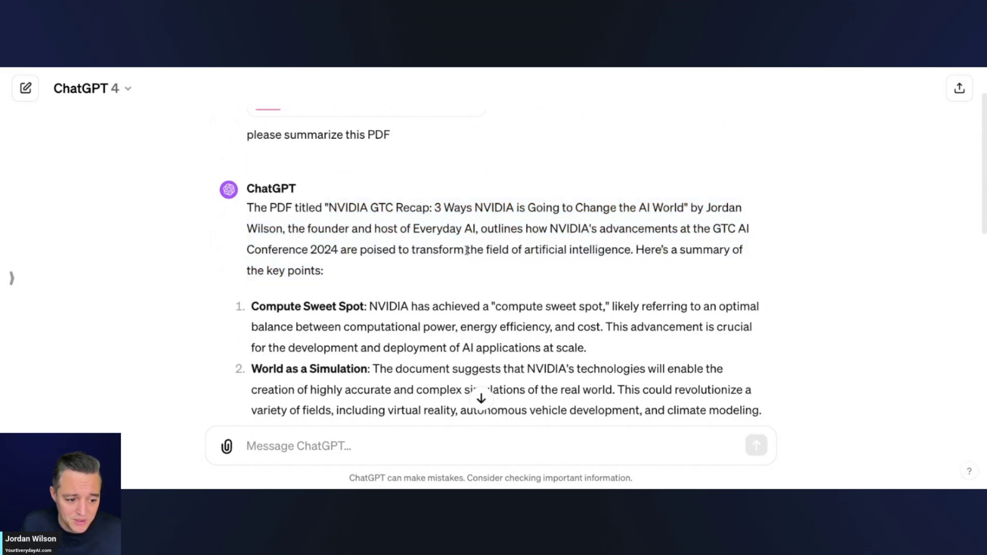
Scroll through the finished summary's NIMs, NeMo, Omniverse/Isaac and conference details, then back up
{"action": "scroll", "coordinate": [483, 241], "scroll_direction": "down", "scroll_amount": 6}
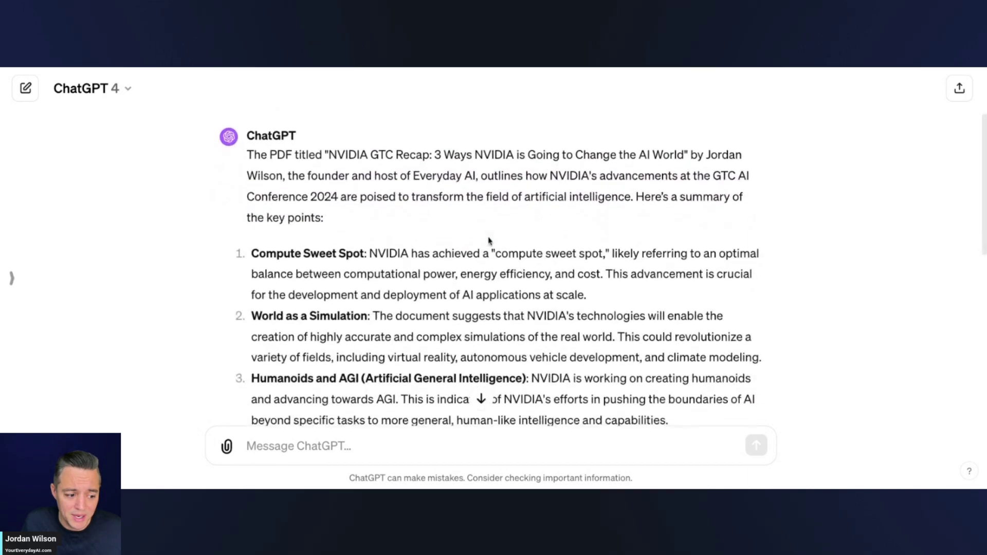
{"action": "scroll", "coordinate": [489, 240], "scroll_direction": "up", "scroll_amount": 6}
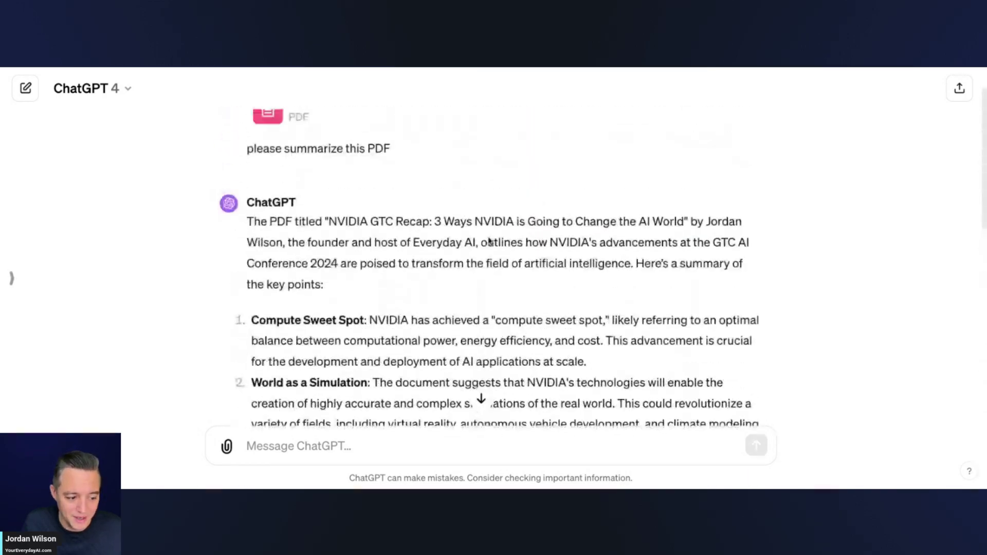
{"action": "scroll", "coordinate": [489, 240], "scroll_direction": "down", "scroll_amount": 3}
{"action": "scroll", "coordinate": [493, 268], "scroll_direction": "down", "scroll_amount": 3}
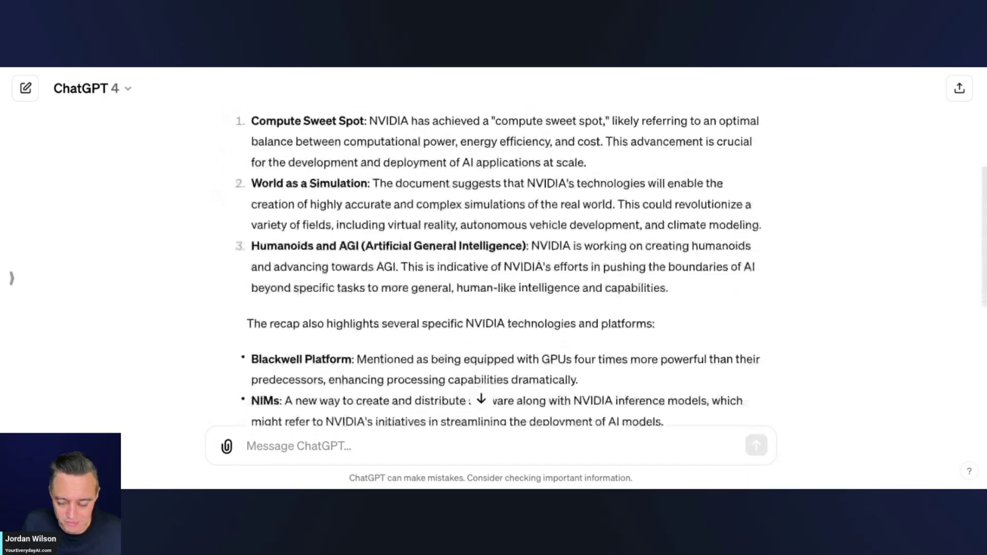
{"action": "scroll", "coordinate": [493, 268], "scroll_direction": "down", "scroll_amount": 2}
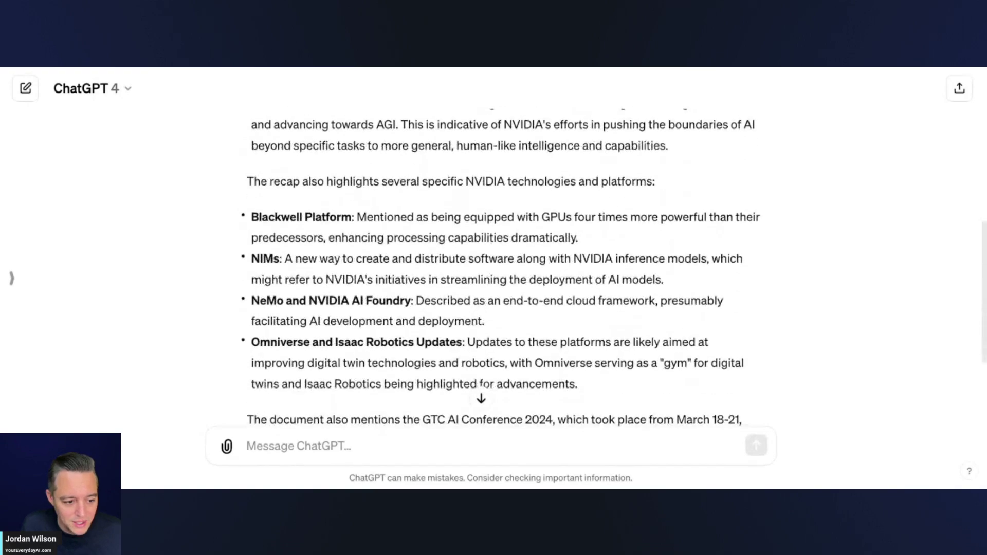
{"action": "scroll", "coordinate": [596, 242], "scroll_direction": "down", "scroll_amount": 3}
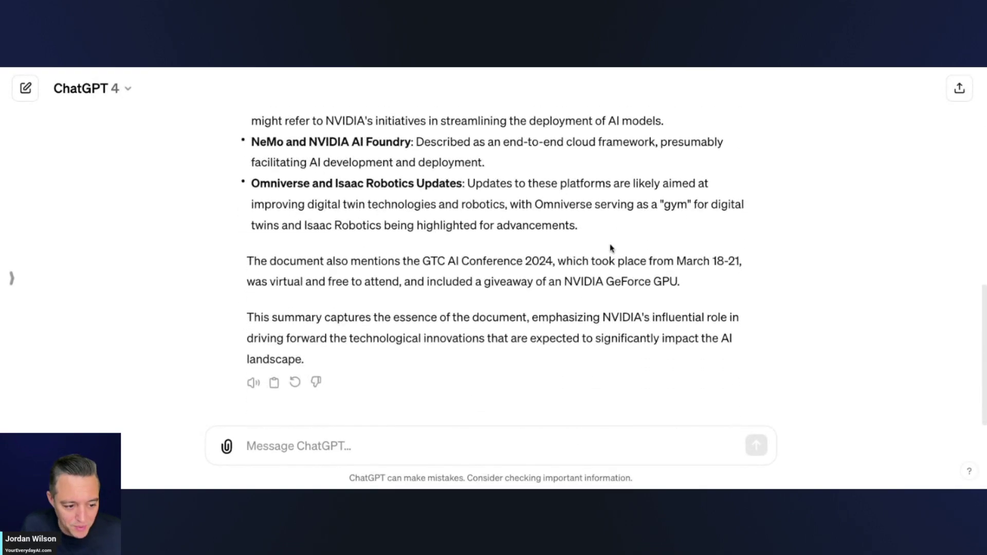
{"action": "scroll", "coordinate": [612, 248], "scroll_direction": "up", "scroll_amount": 10}
{"action": "scroll", "coordinate": [612, 244], "scroll_direction": "down", "scroll_amount": 10}
{"action": "scroll", "coordinate": [610, 247], "scroll_direction": "up", "scroll_amount": 10}
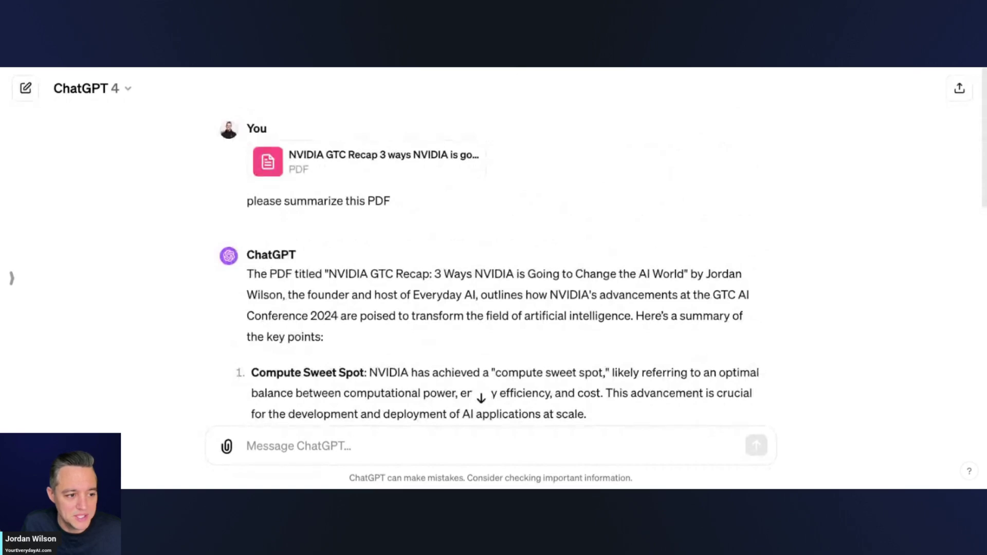
{"action": "key", "text": "ctrl+Tab"}
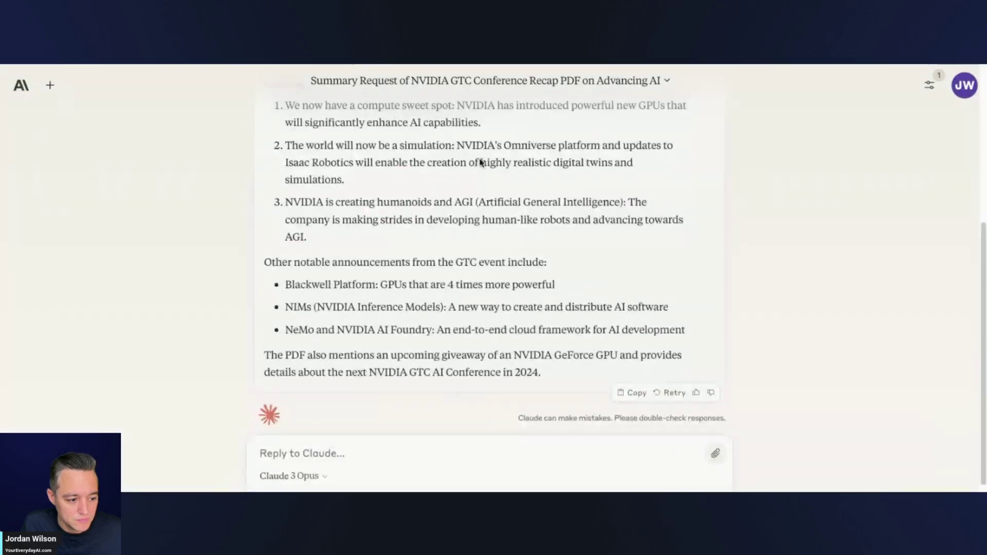
{"action": "scroll", "coordinate": [419, 303], "scroll_direction": "up", "scroll_amount": 10}
{"action": "scroll", "coordinate": [419, 302], "scroll_direction": "down", "scroll_amount": 1}
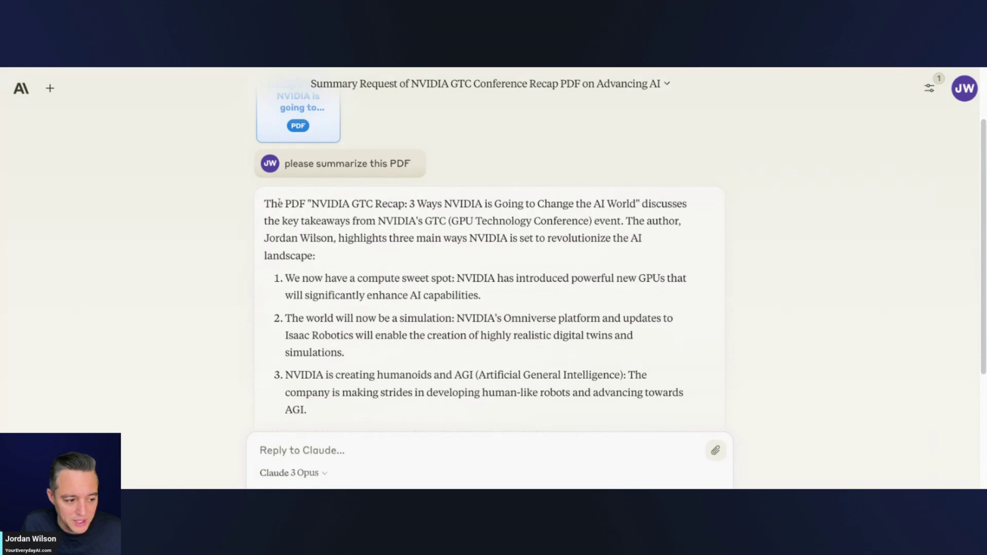
{"action": "left_click_drag", "start_coordinate": [266, 203], "coordinate": [450, 268]}
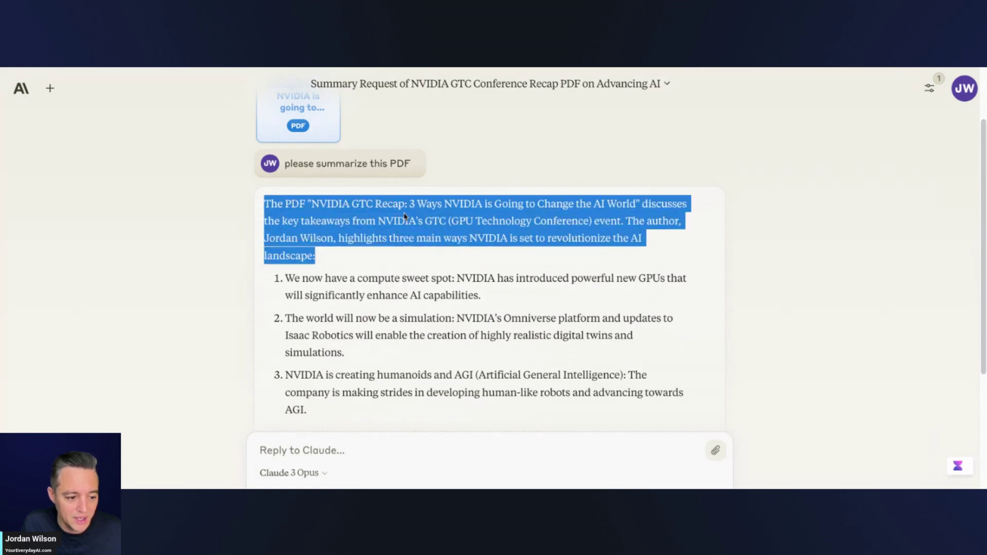
{"action": "left_click", "coordinate": [506, 207]}
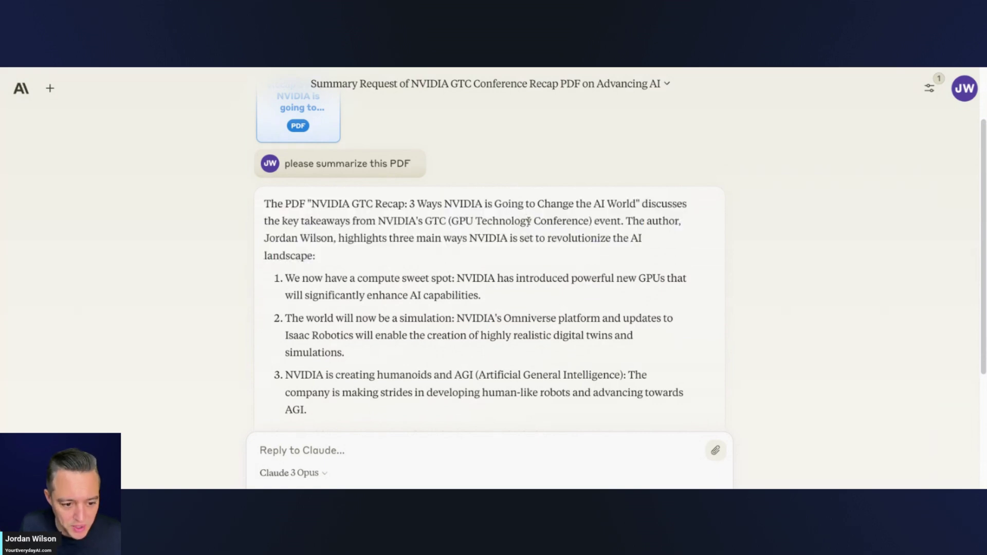
{"action": "scroll", "coordinate": [370, 256], "scroll_direction": "down", "scroll_amount": 4}
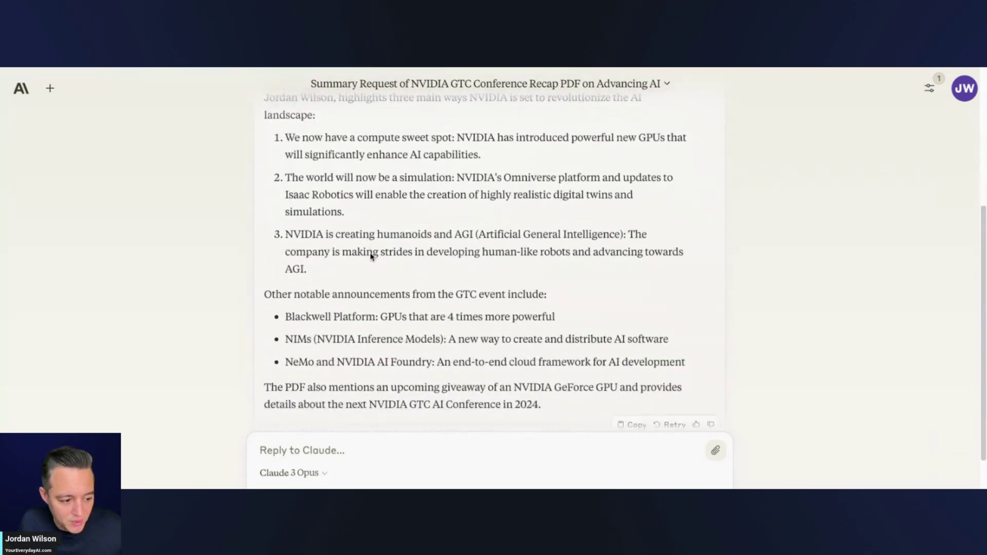
{"action": "scroll", "coordinate": [370, 256], "scroll_direction": "up", "scroll_amount": 5}
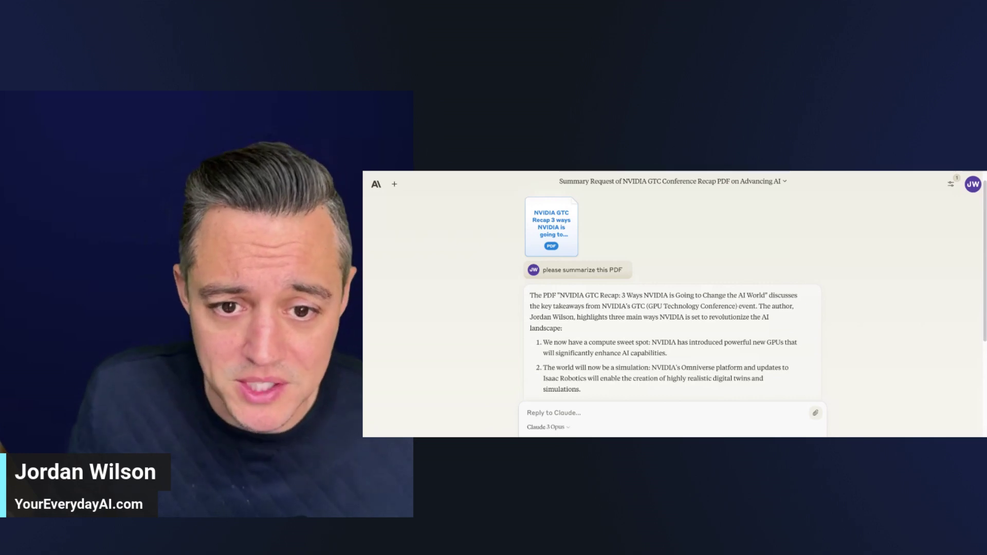
Switch from Claude to the YourEverydayAI.com tab showing the episode 236 player
{"action": "key", "text": "ctrl+Tab"}
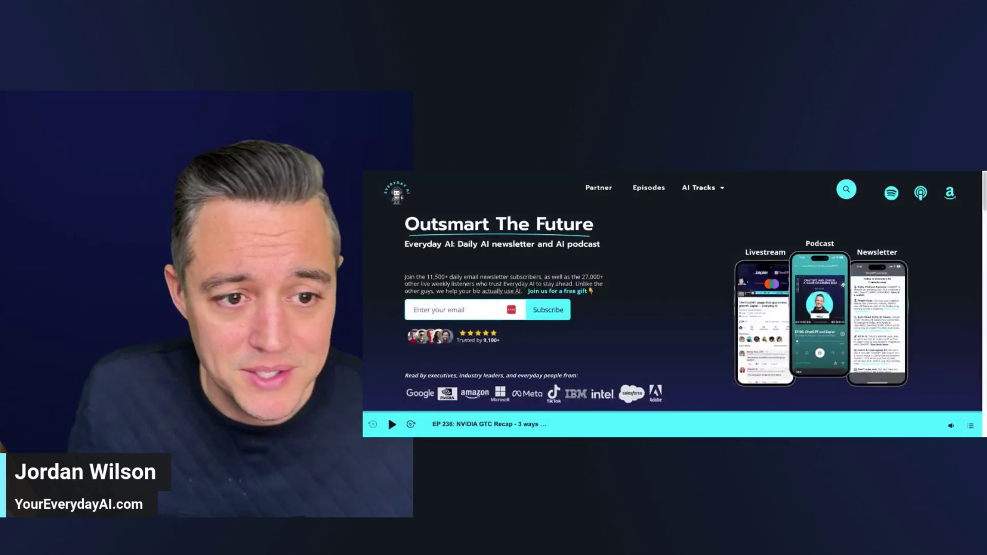